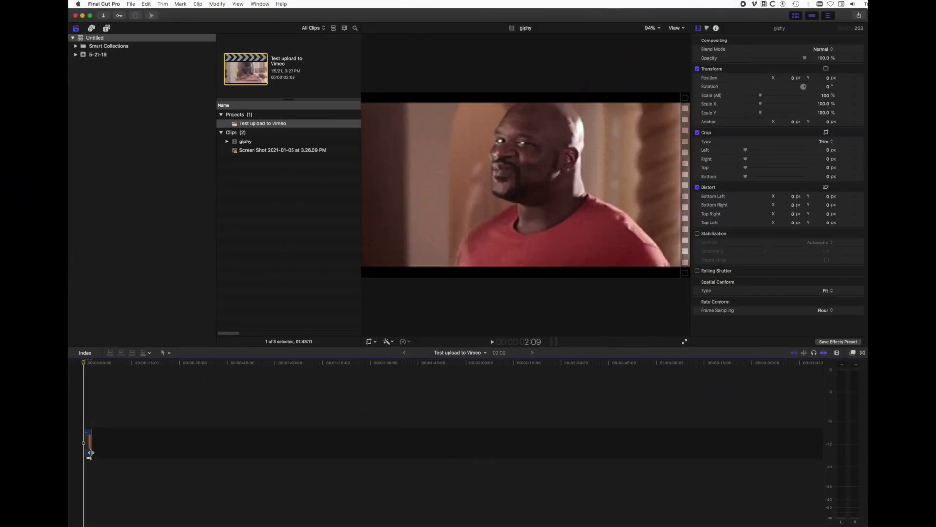
# Step: Extend the giphy clip so the 'Test upload to Vimeo' project runs about 1:13
pyautogui.moveTo(90, 451); pyautogui.dragTo(318, 443)
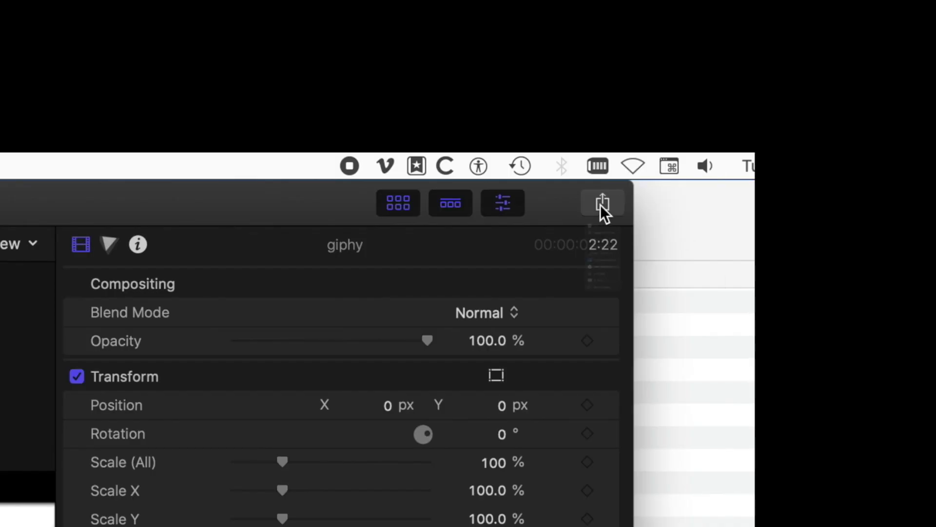
# Step: Choose the Vimeo (advanced) share destination, keeping Vimeo as the export action
pyautogui.click(603, 204)
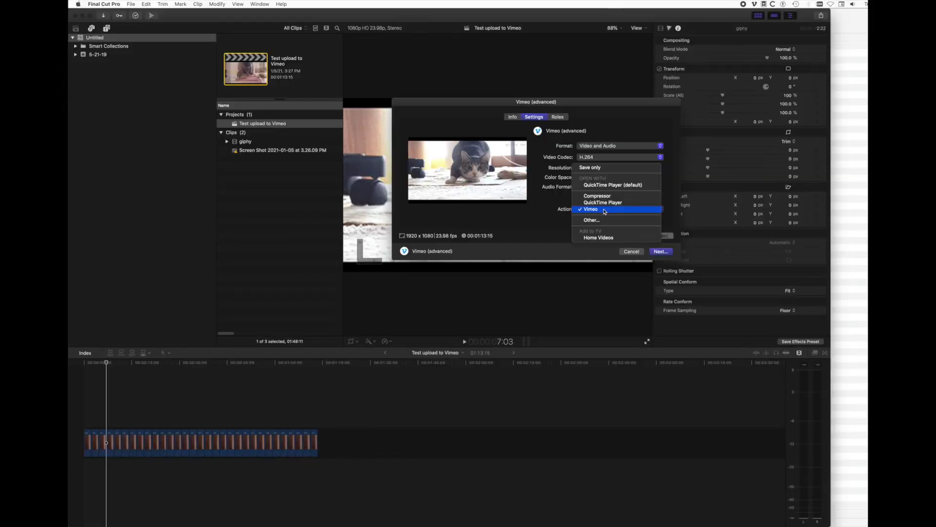
pyautogui.click(604, 210)
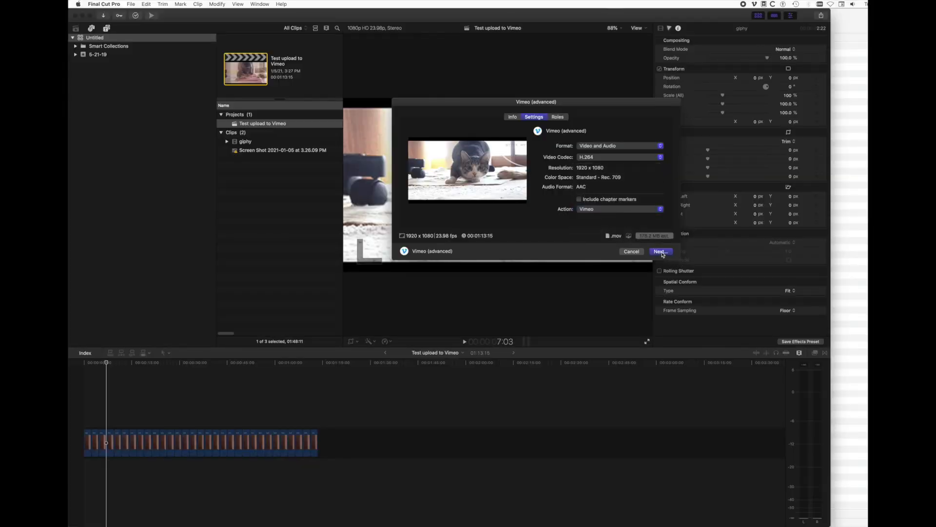
# Step: Title the Vimeo upload 'Shaq Kitty' and start it, with viewing hidden from Vimeo
pyautogui.click(661, 252)
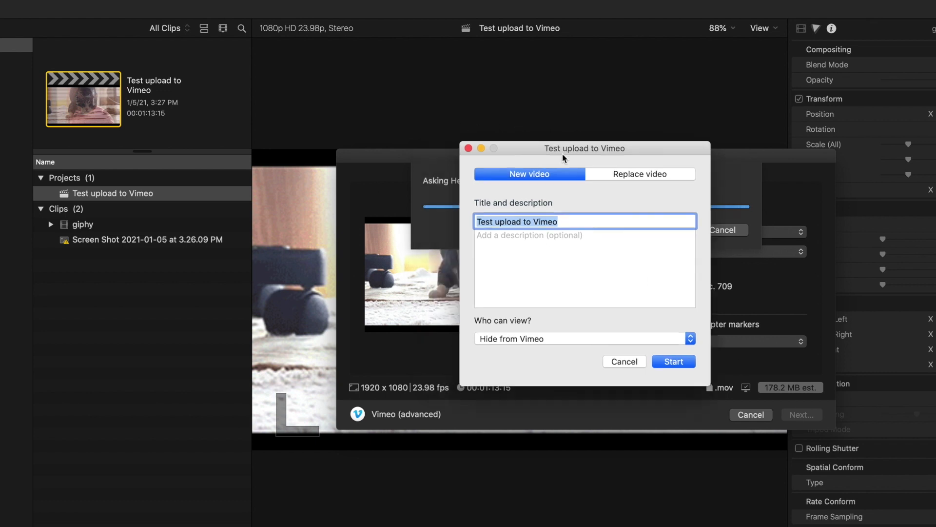
pyautogui.moveTo(563, 155)
pyautogui.mouseDown()
pyautogui.moveTo(549, 147)
pyautogui.moveTo(558, 147)
pyautogui.mouseUp()
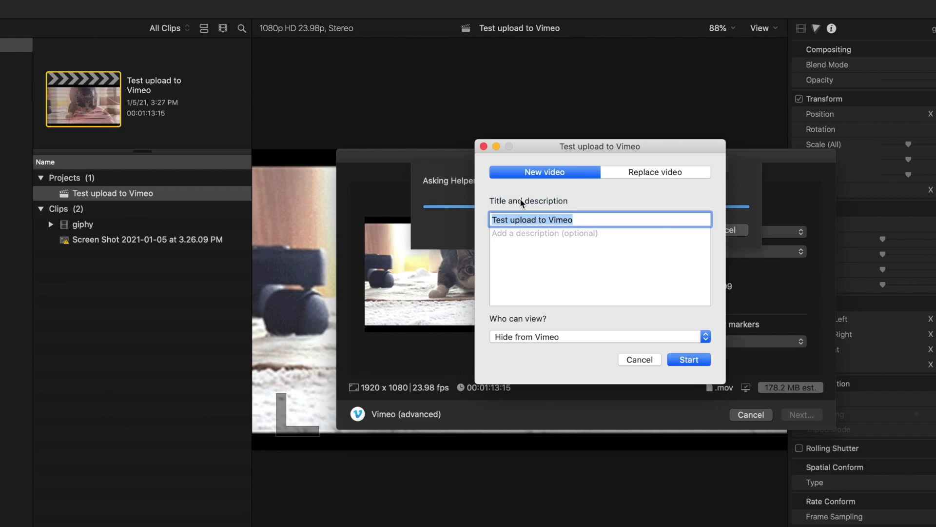
pyautogui.write('Shaq Kitty')
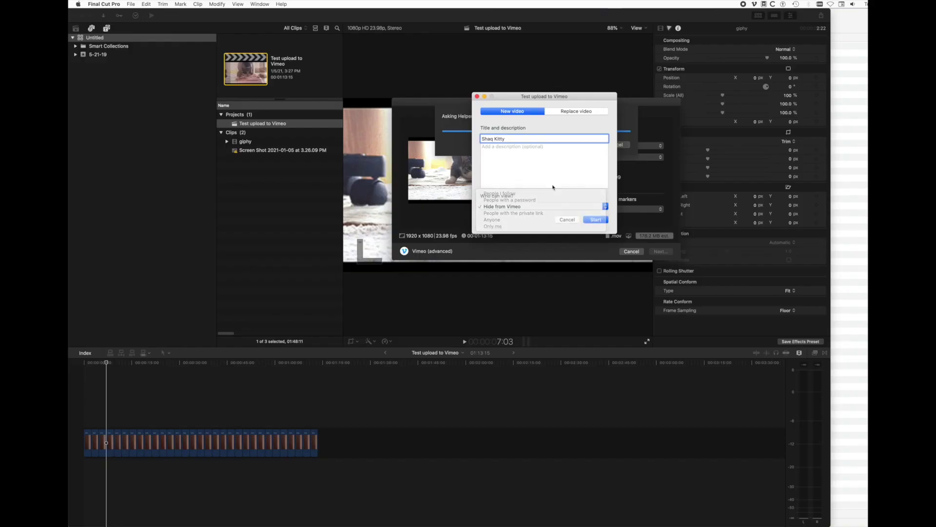
pyautogui.click(594, 220)
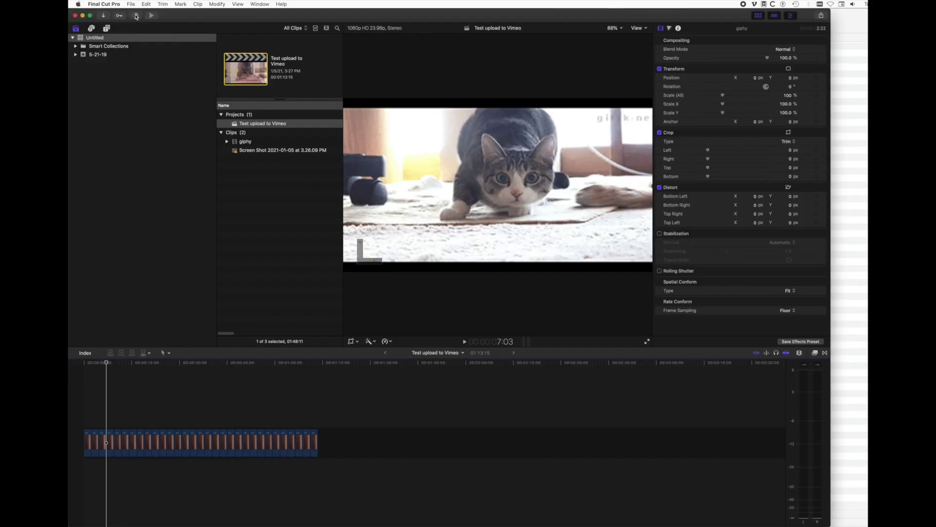